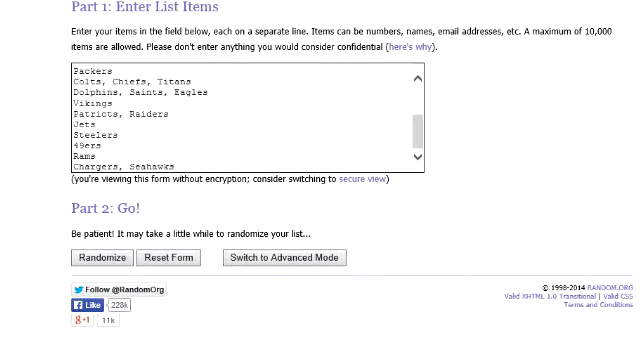
- Randomize the 18-team NFL list nine times in a row
click(102, 257)
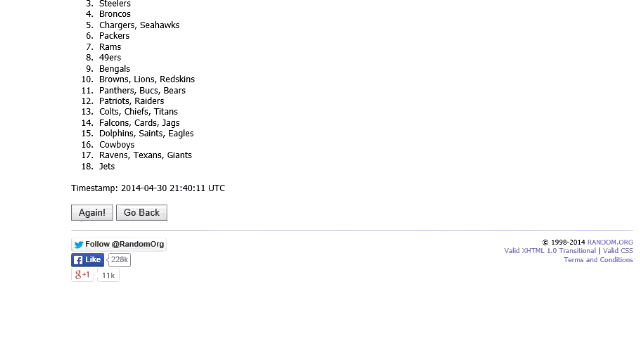
scroll(320, 180, up, 2)
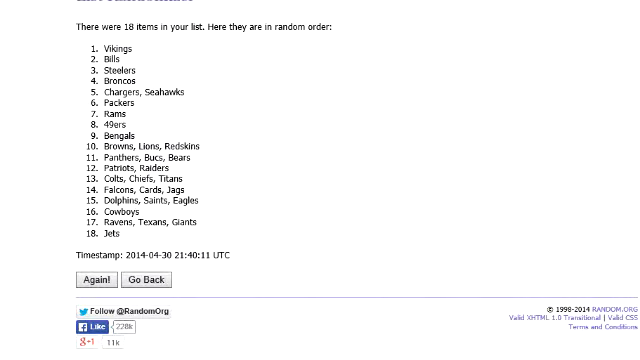
click(95, 280)
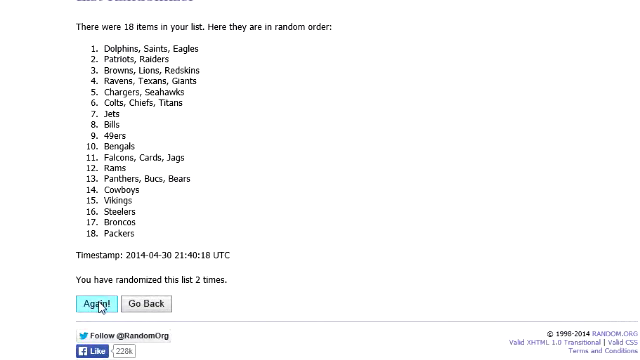
click(98, 304)
click(98, 304)
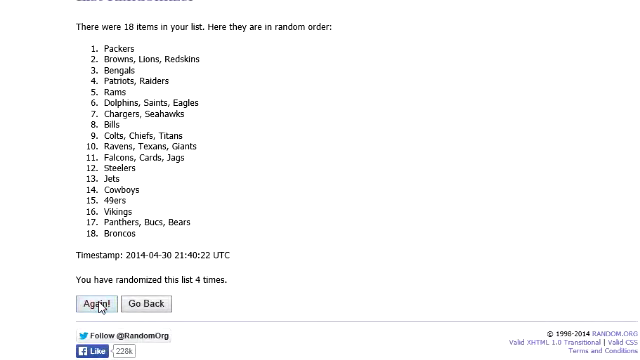
click(98, 304)
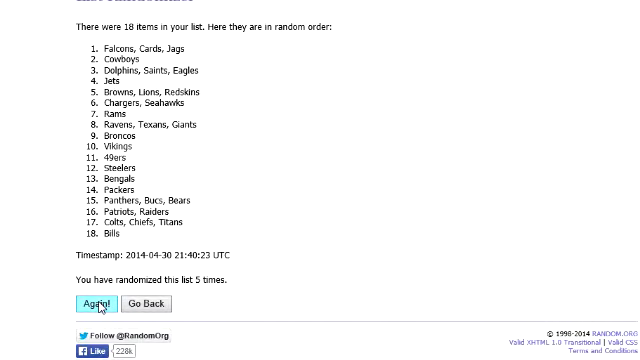
click(98, 304)
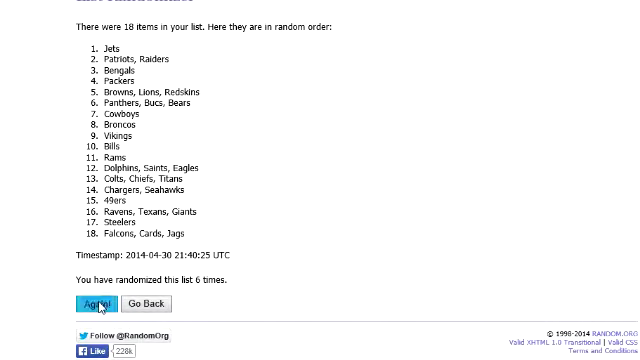
click(98, 304)
click(98, 304)
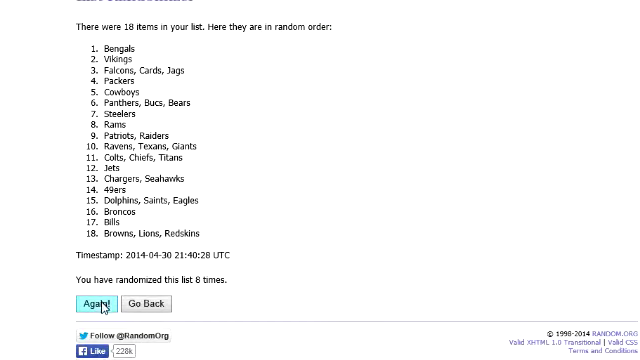
key(F5)
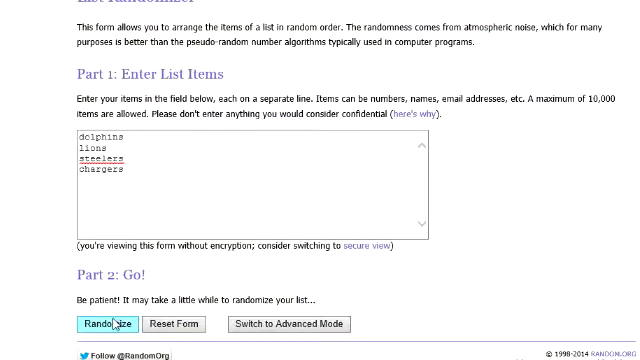
- Shuffle the dolphins, lions, steelers, chargers list, reaching chargers, steelers, dolphins, lions
key(Return)
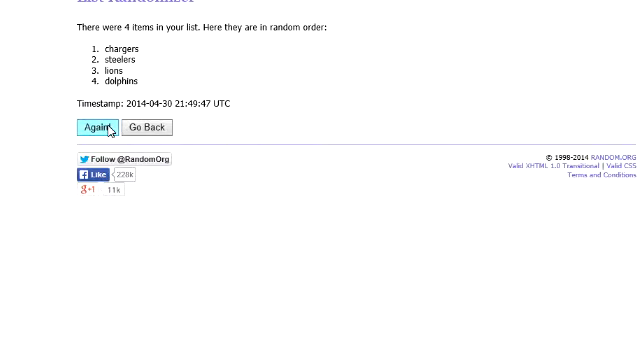
click(108, 128)
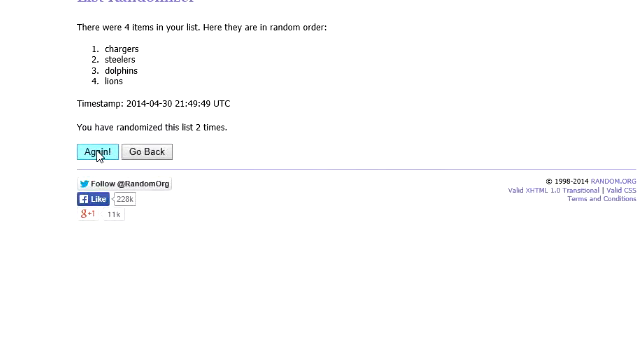